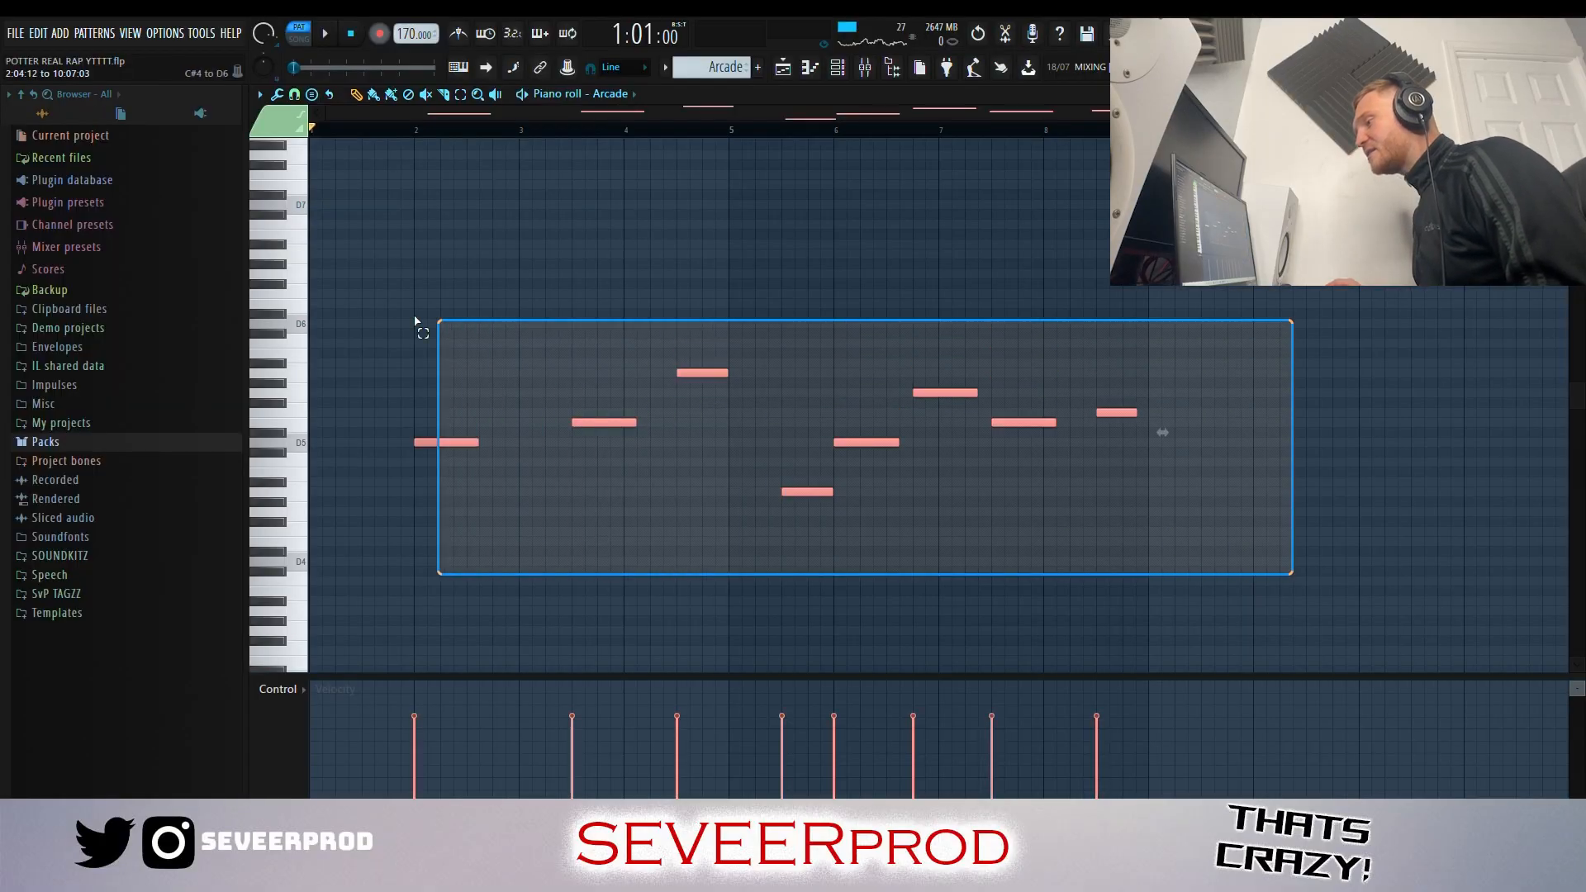
- Duplicate the four-bar SvP Jupiter Hat pattern into bars 5 to 8 and check it during playback
{"action": "left_click", "coordinate": [784, 69]}
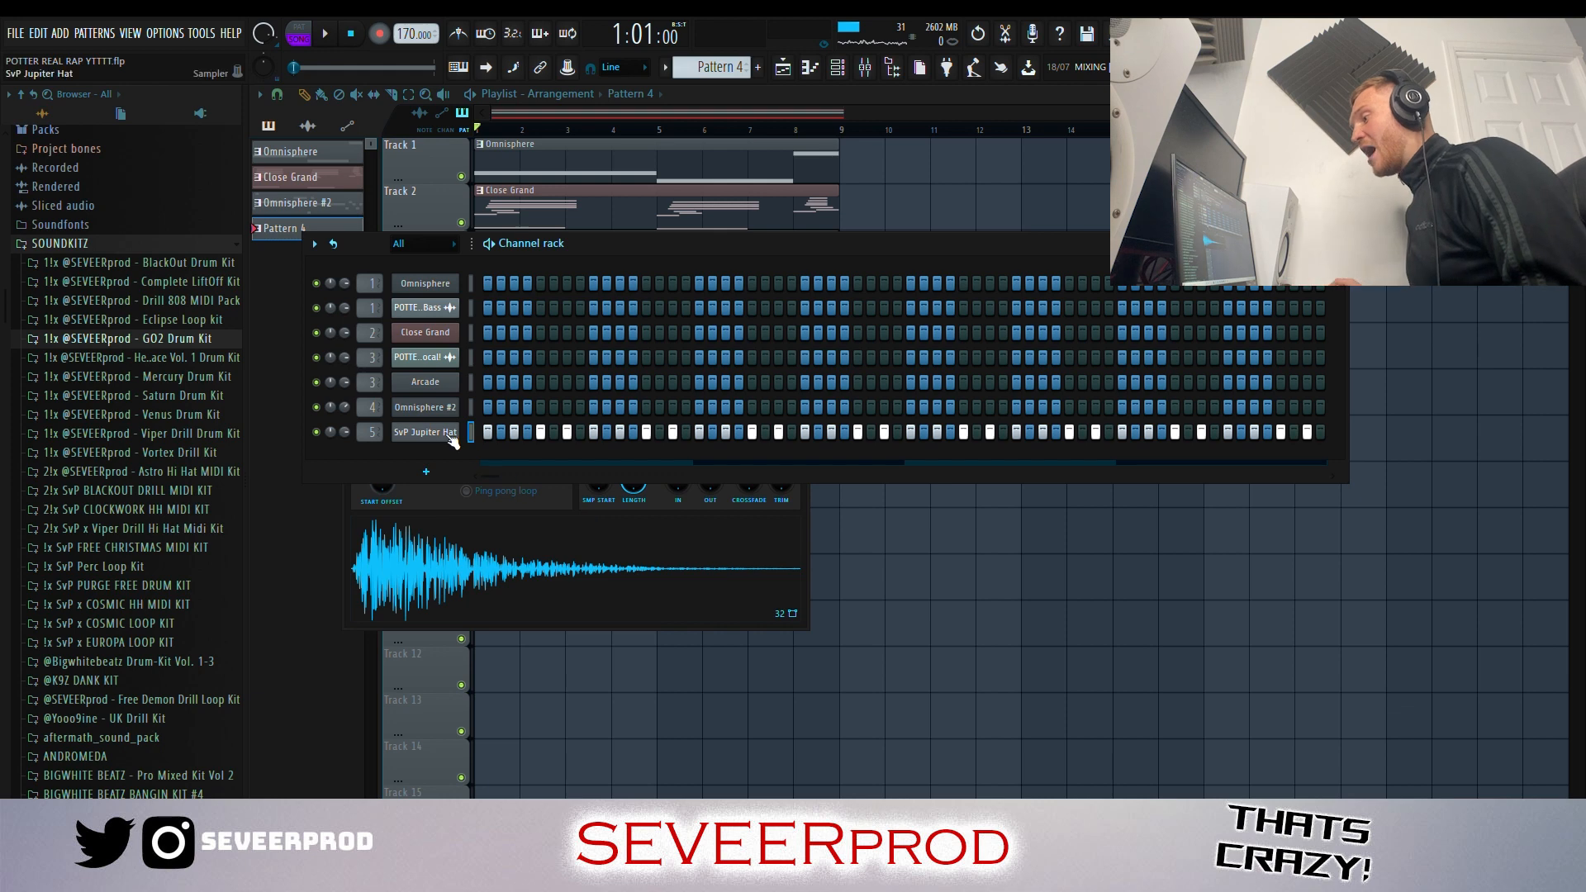
{"action": "key", "text": "F7"}
{"action": "key", "text": "space"}
{"action": "scroll", "coordinate": [501, 438], "scroll_direction": "down", "scroll_amount": 5}
{"action": "left_click_drag", "start_coordinate": [831, 545], "coordinate": [165, 468]}
{"action": "key", "text": "ctrl+b"}
{"action": "scroll", "coordinate": [442, 378], "scroll_direction": "up", "scroll_amount": 3}
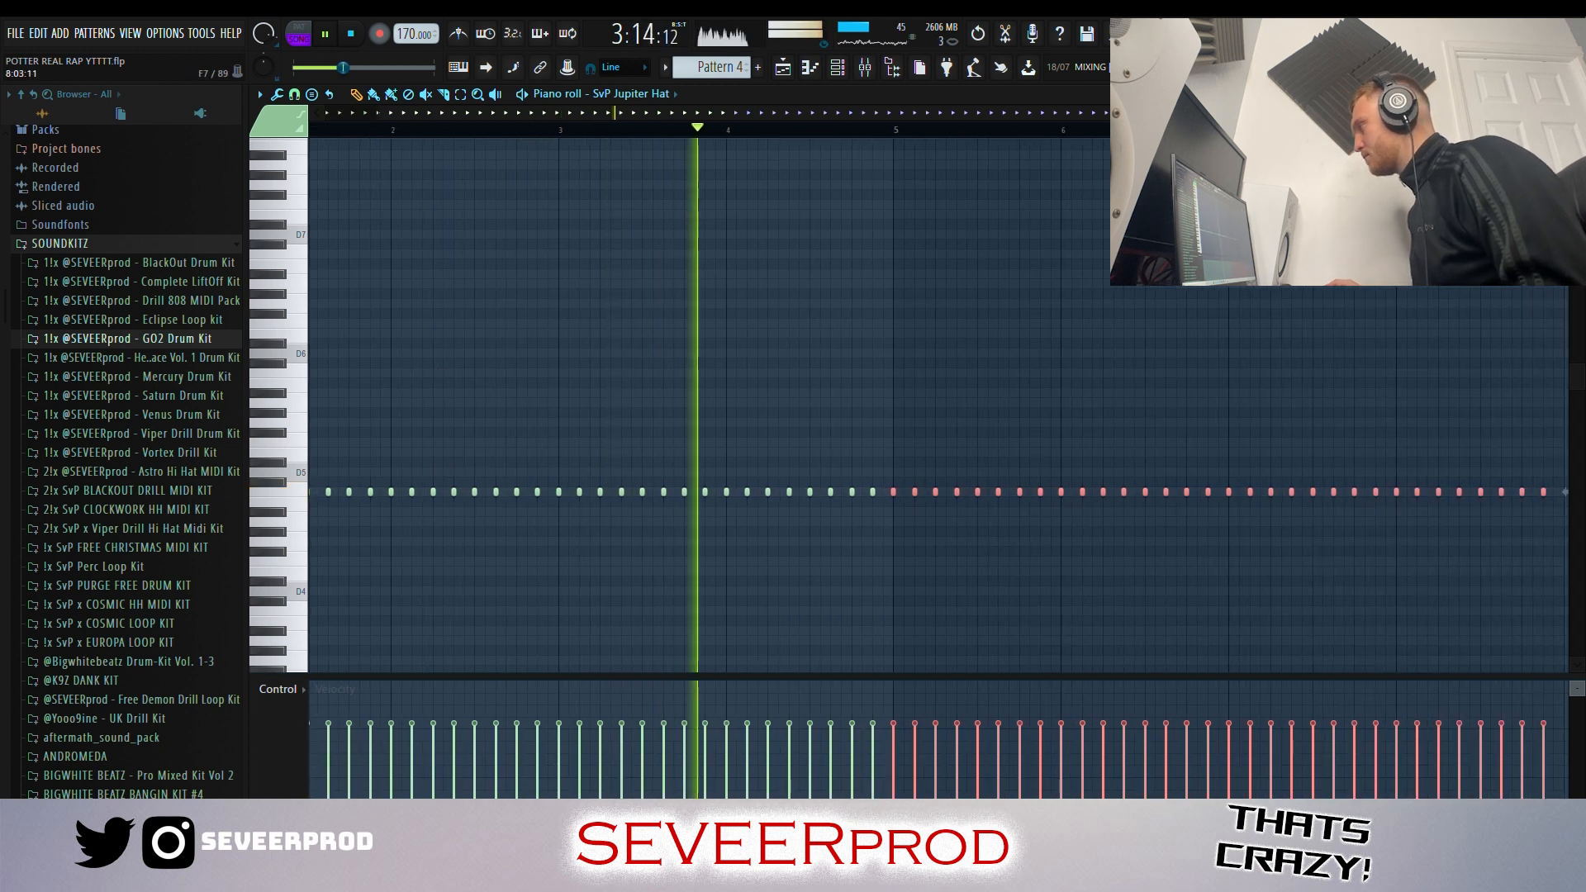
{"action": "scroll", "coordinate": [1074, 491], "scroll_direction": "up", "scroll_amount": 1}
{"action": "scroll", "coordinate": [1232, 342], "scroll_direction": "down", "scroll_amount": 1}
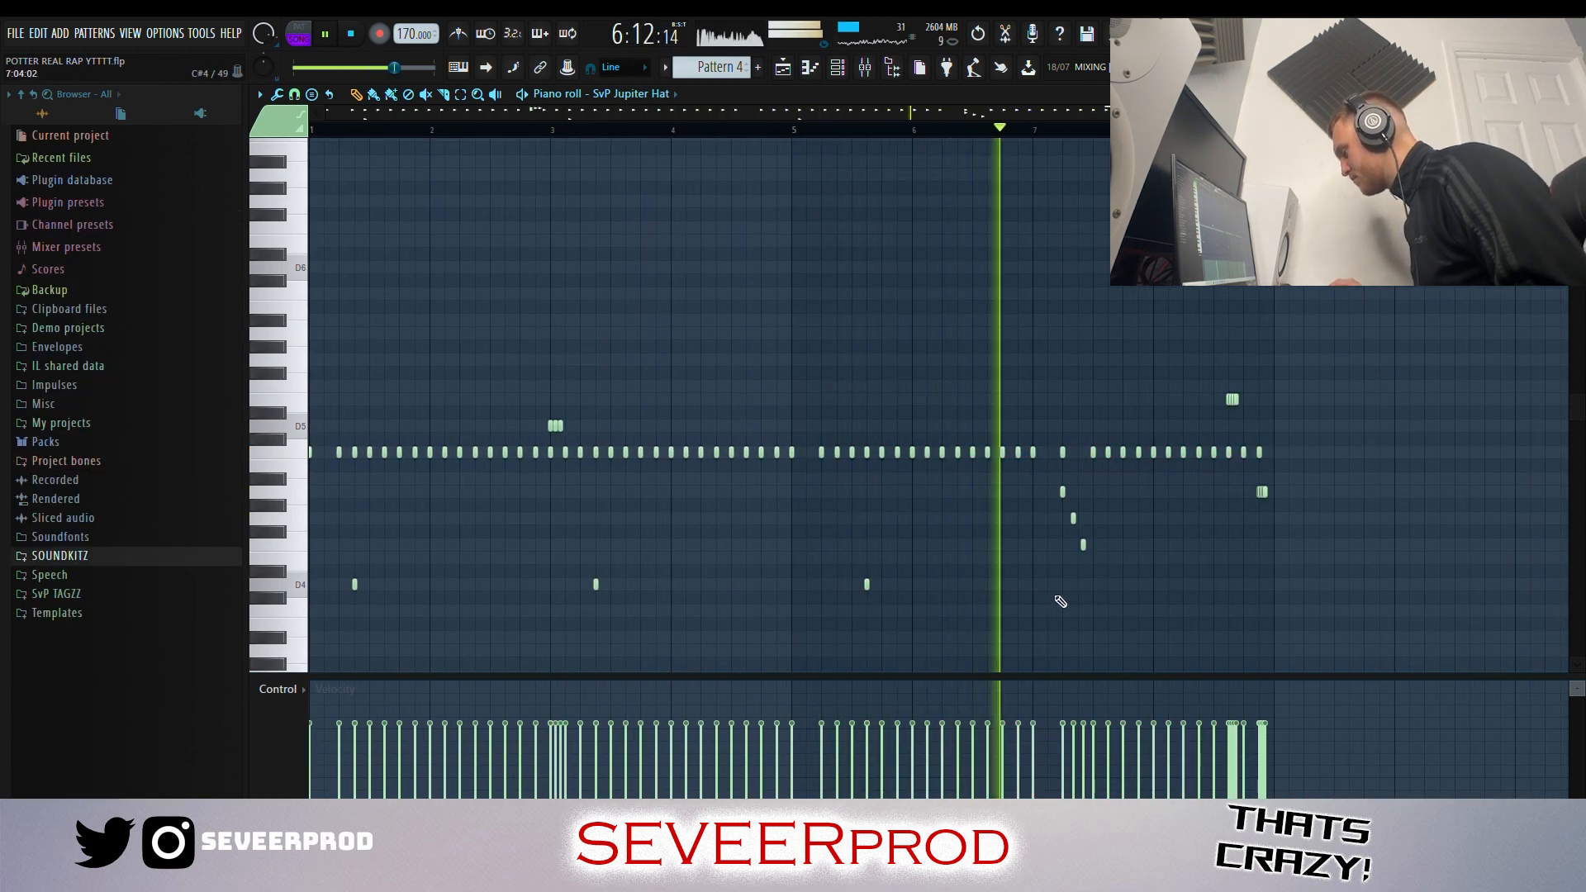
- Move the D4 hat note in bar 5 earlier to 5:07 and place another D4 note midway through bar 7
{"action": "left_click_drag", "start_coordinate": [869, 588], "coordinate": [847, 595]}
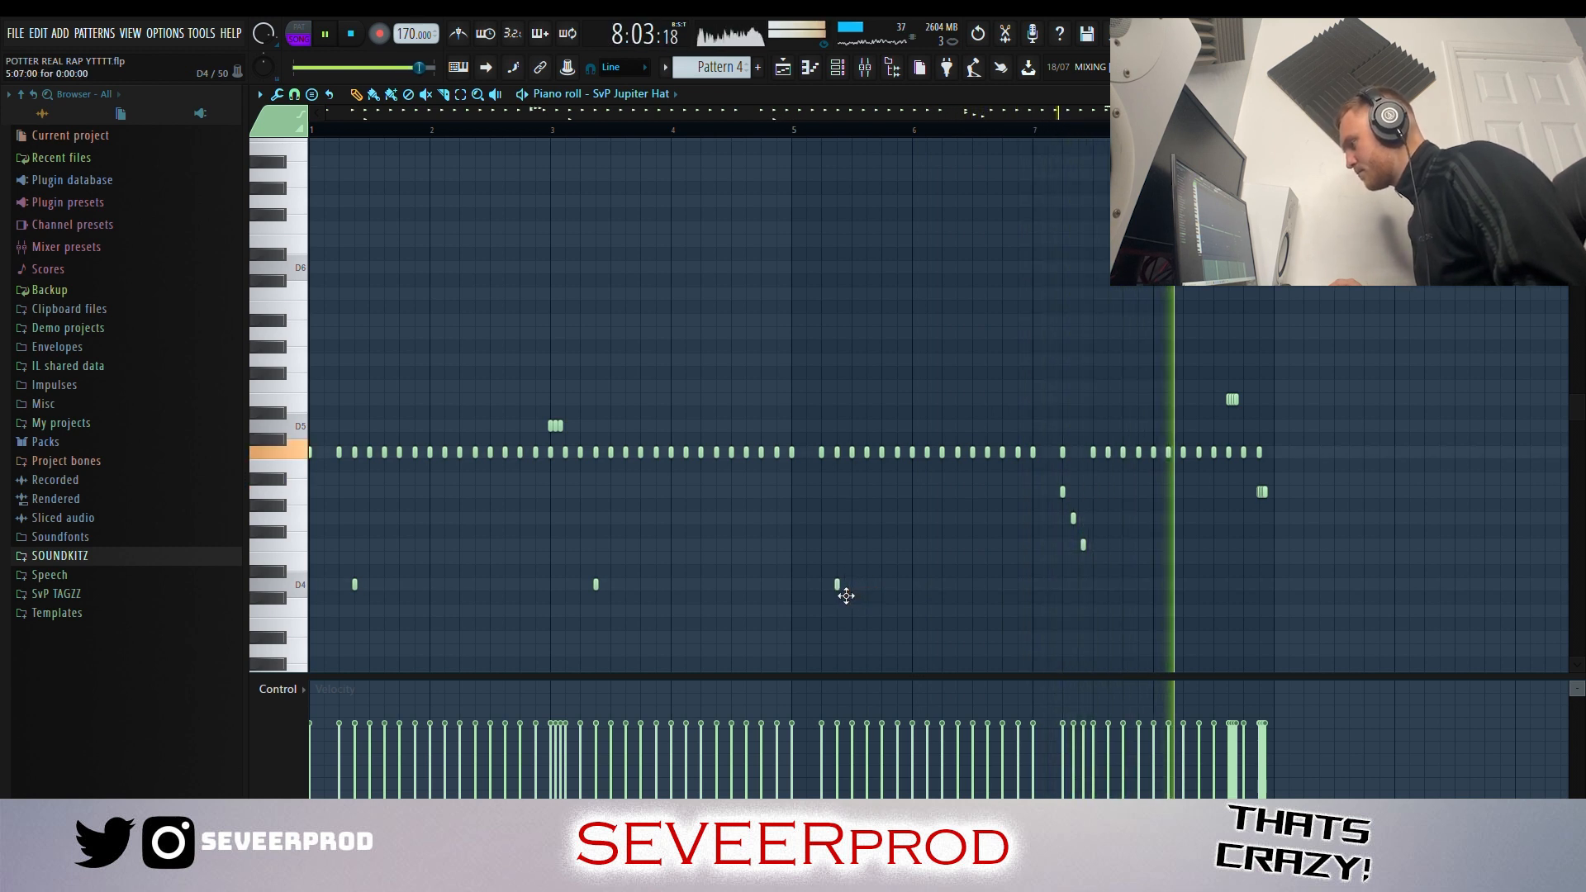
{"action": "left_click_drag", "start_coordinate": [963, 606], "coordinate": [1099, 606]}
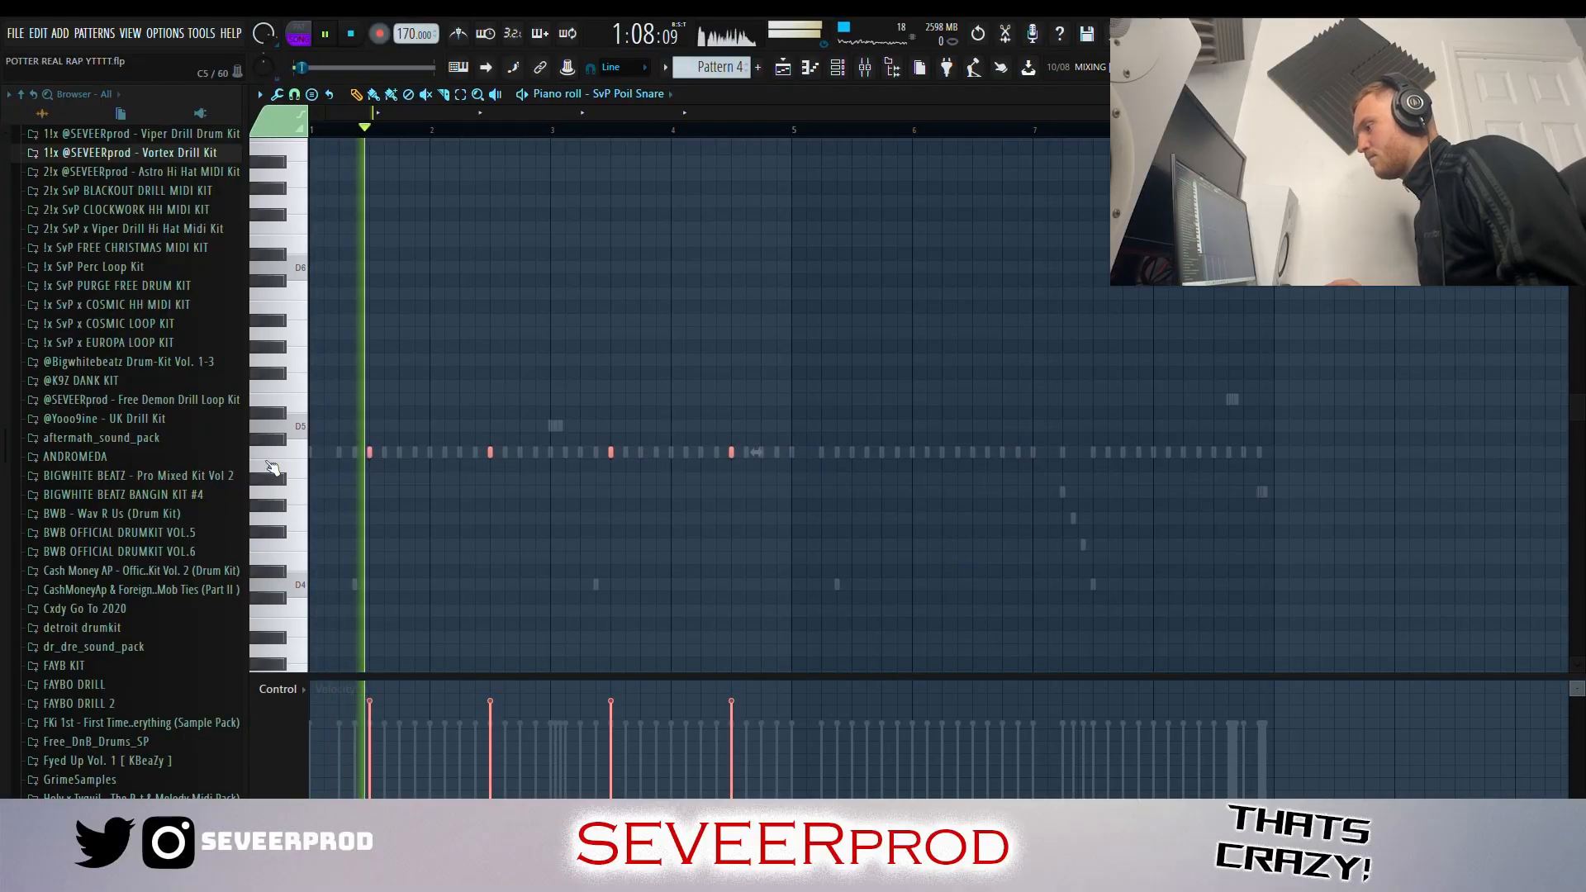
- Copy the four SvP Poil Snare notes into bars 5 to 8 and glance into the Vortex Drill Kit folder
{"action": "left_click_drag", "start_coordinate": [371, 455], "coordinate": [862, 459]}
{"action": "left_click", "coordinate": [206, 153]}
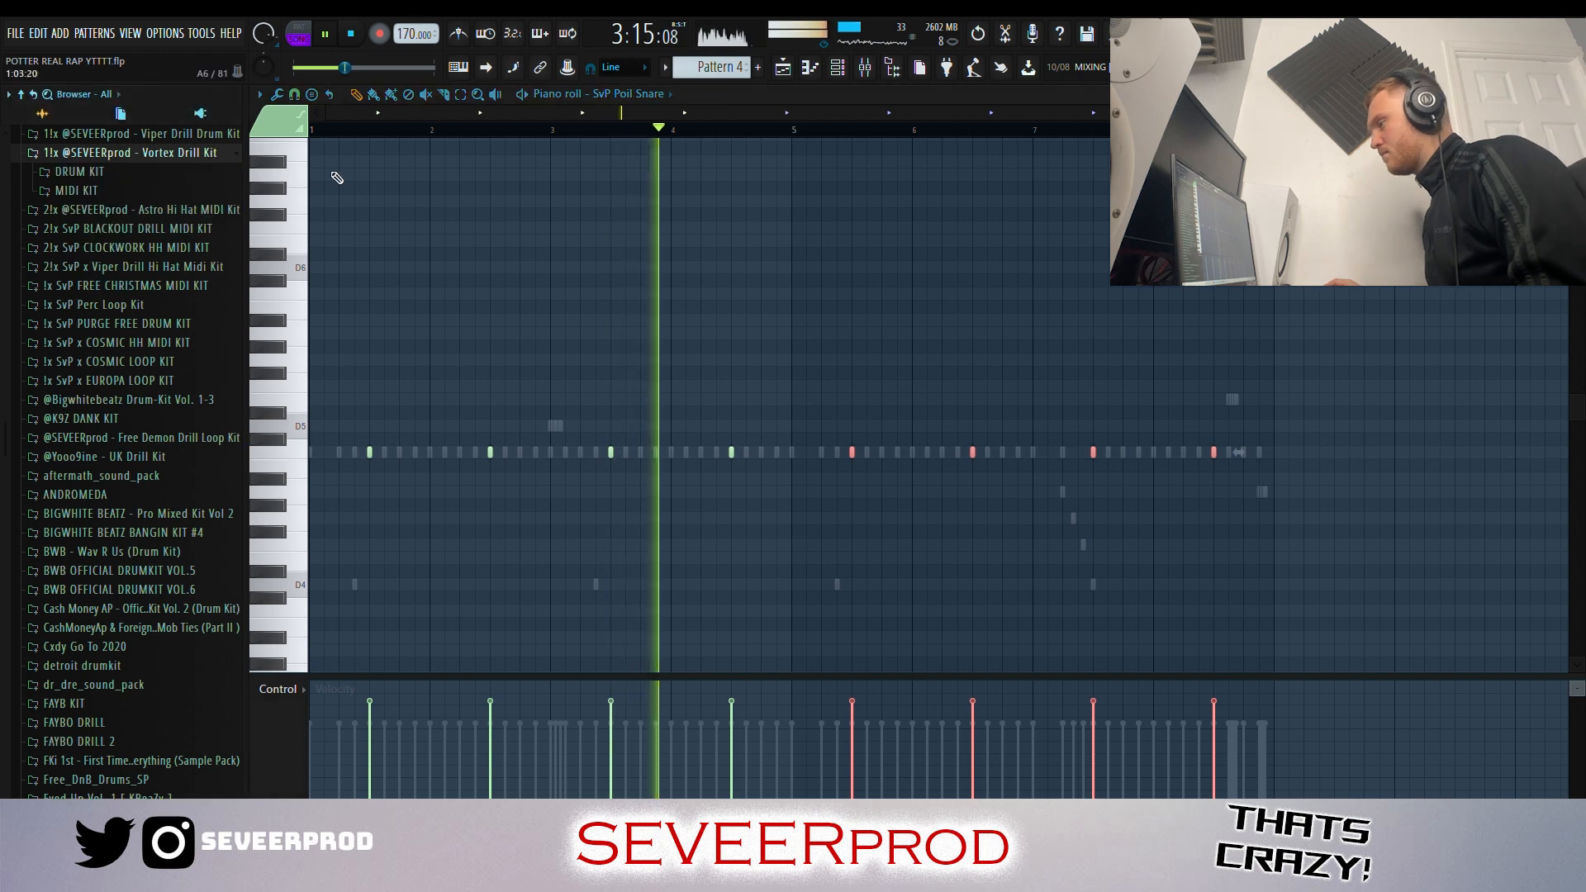
{"action": "left_click", "coordinate": [206, 157]}
{"action": "left_click", "coordinate": [1313, 330], "text": "ctrl"}
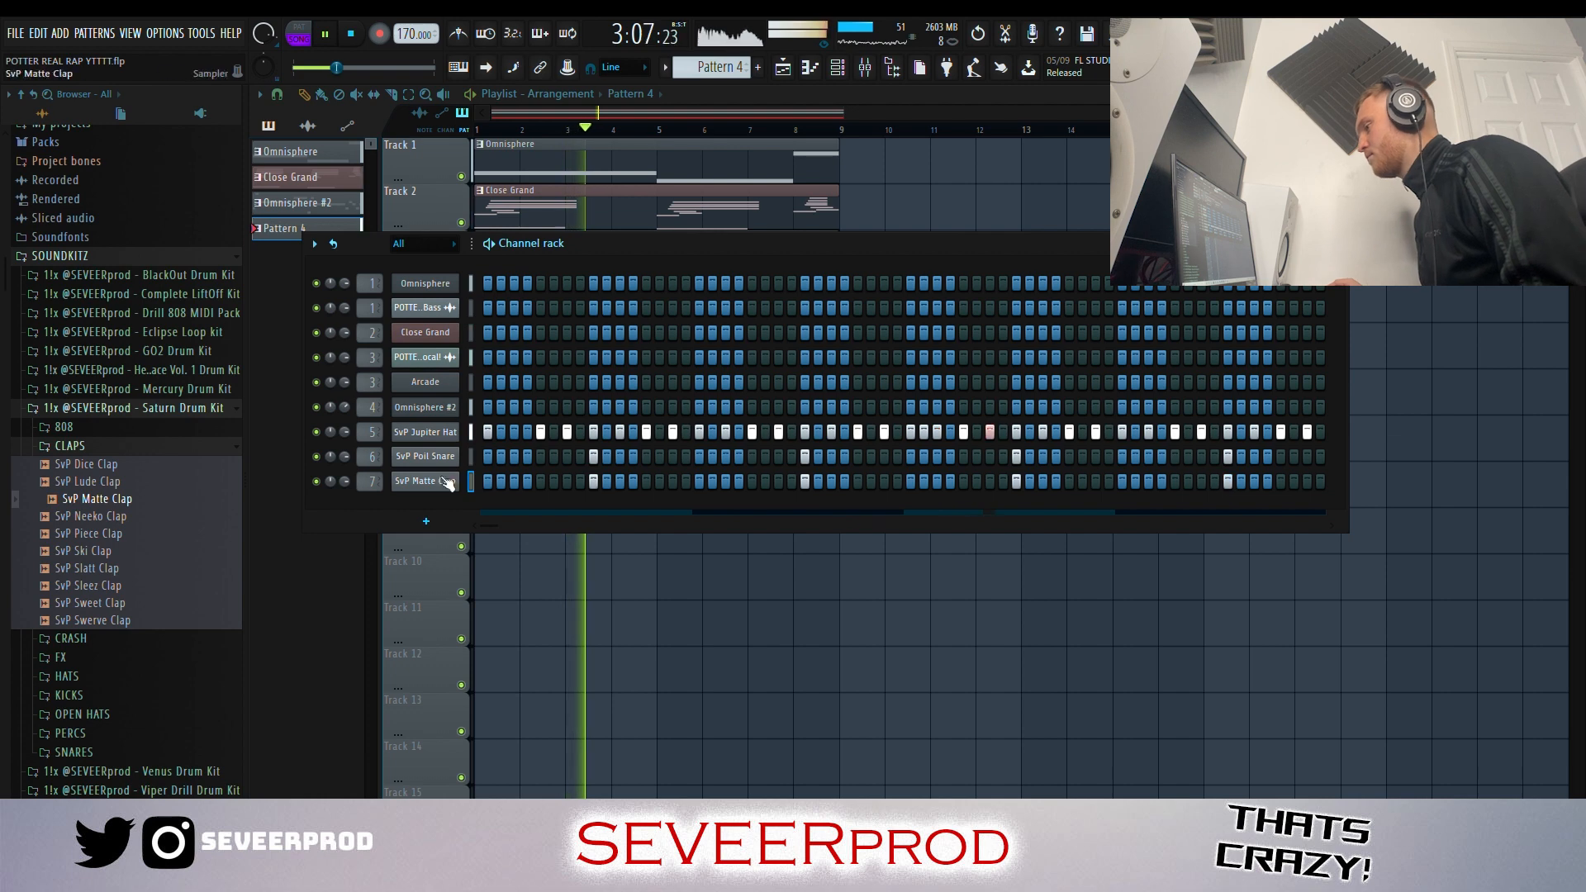
- Duplicate the SvP Matte Clap notes of the first four bars into bars 5 to 8 and deselect them
{"action": "key", "text": "F7"}
{"action": "left_click_drag", "start_coordinate": [748, 691], "coordinate": [360, 690]}
{"action": "left_click_drag", "start_coordinate": [963, 494], "coordinate": [364, 451]}
{"action": "key", "text": "ctrl+b"}
{"action": "key", "text": "ctrl+d"}
{"action": "left_click", "coordinate": [217, 256]}
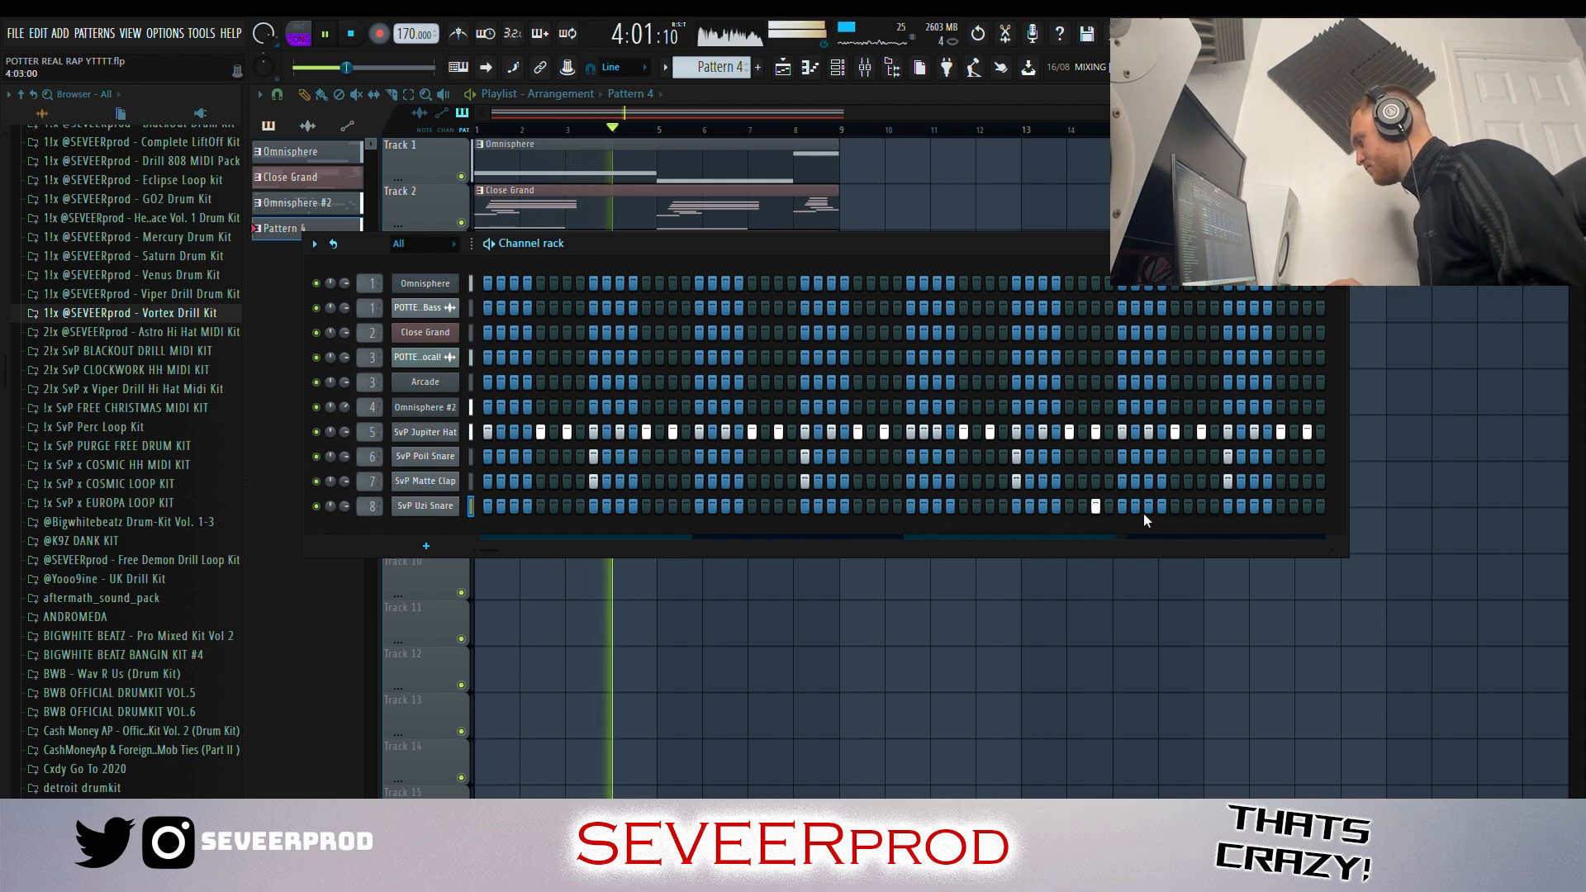
- Set the SvP Uzi Snare note in bar 3 to 87% velocity and place a matching note in bar 7
{"action": "key", "text": "F7"}
{"action": "left_click", "coordinate": [657, 709]}
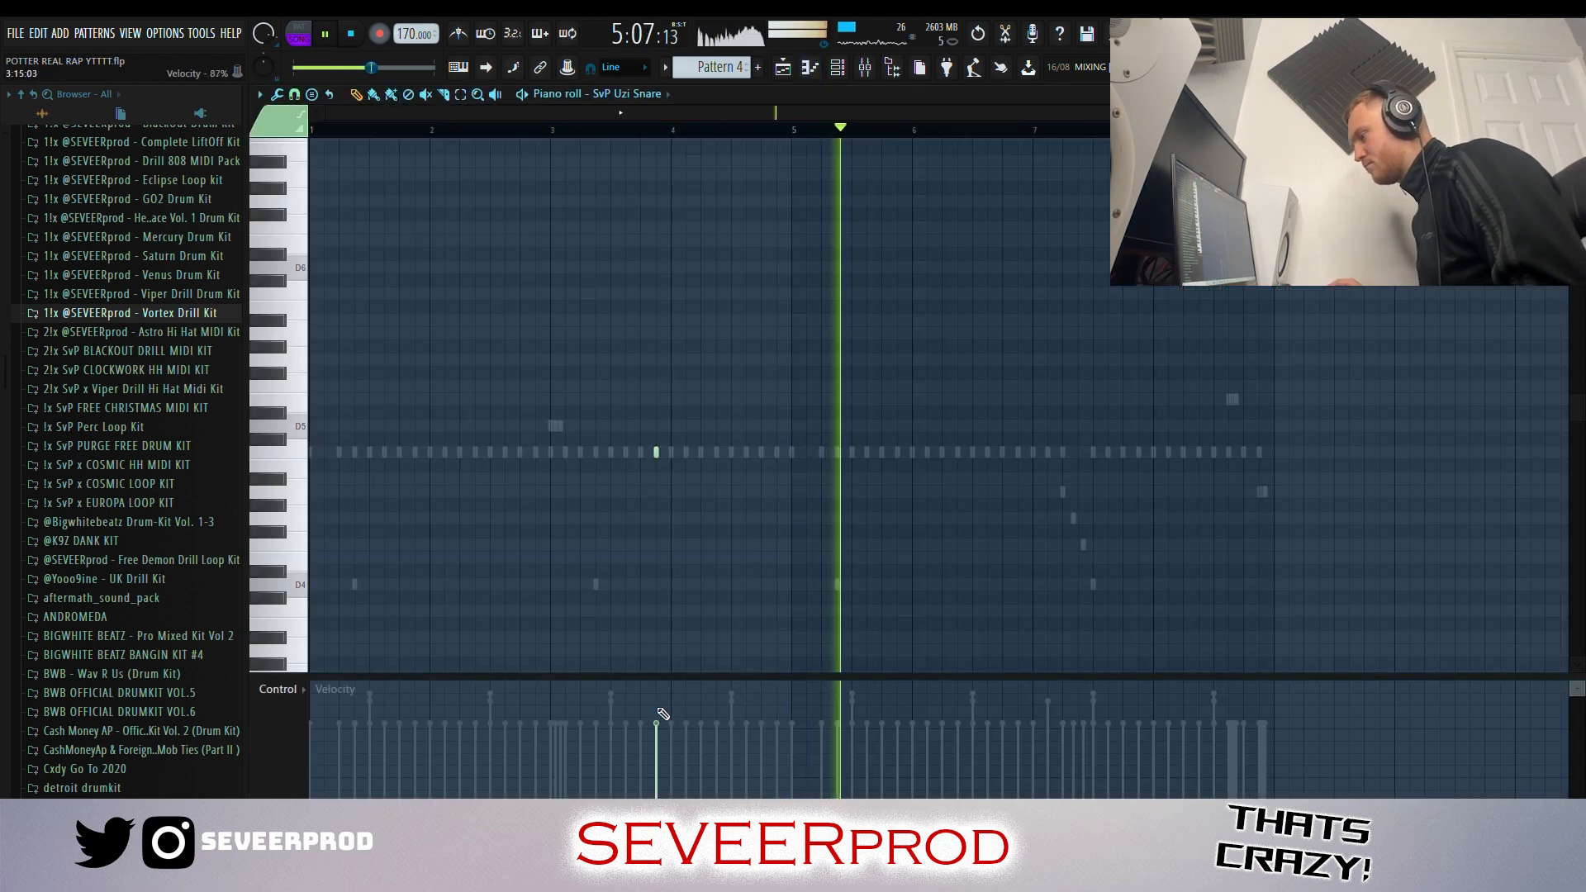
{"action": "left_click_drag", "start_coordinate": [1117, 474], "coordinate": [1150, 474]}
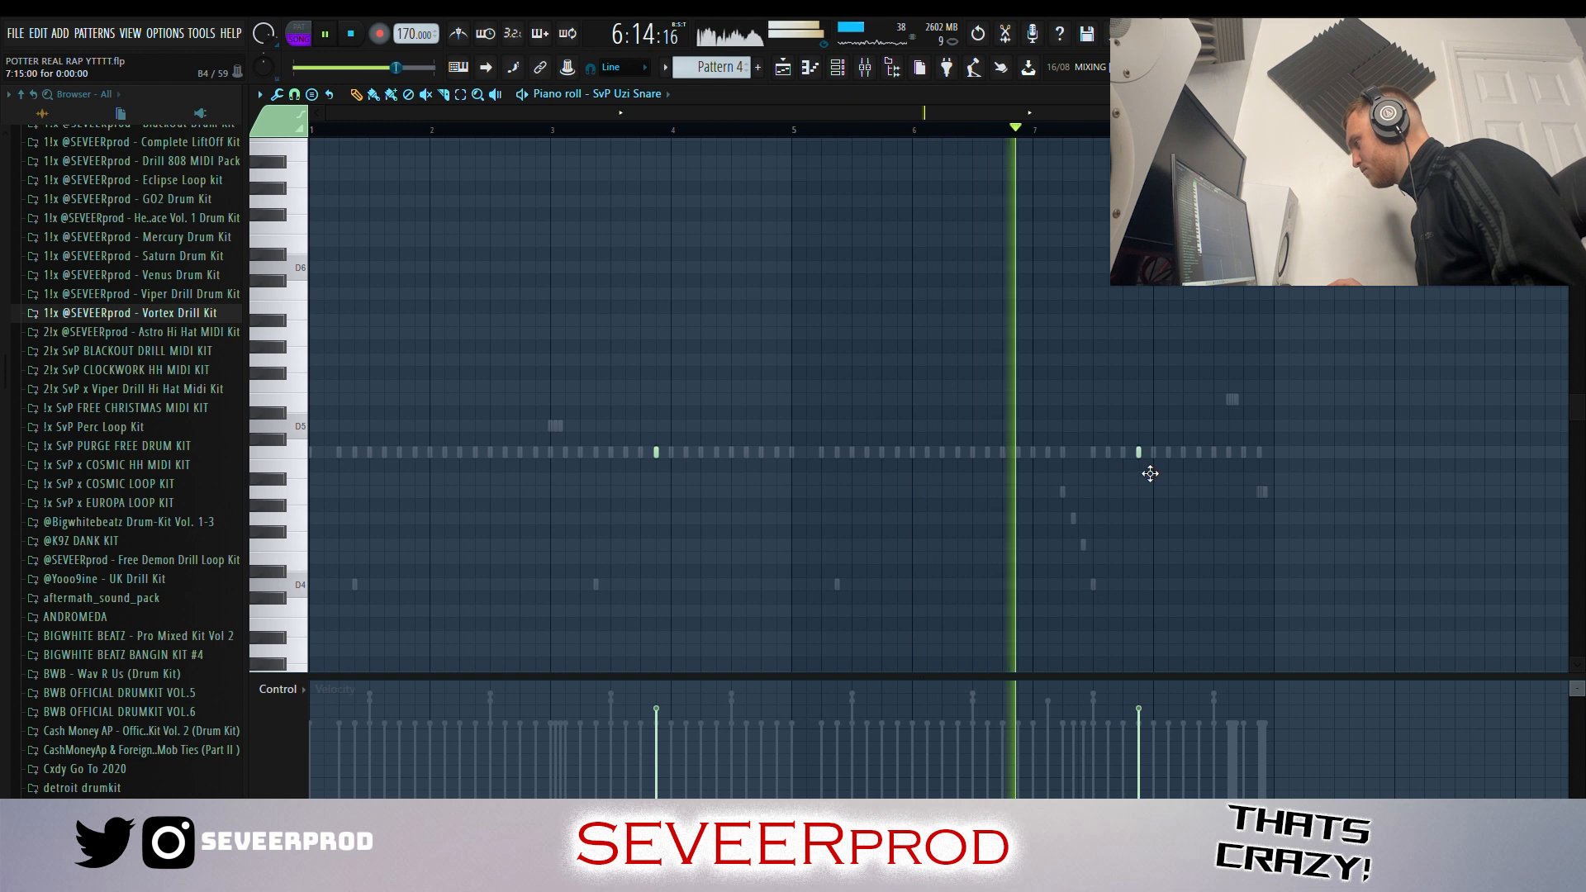
{"action": "left_click", "coordinate": [1183, 470]}
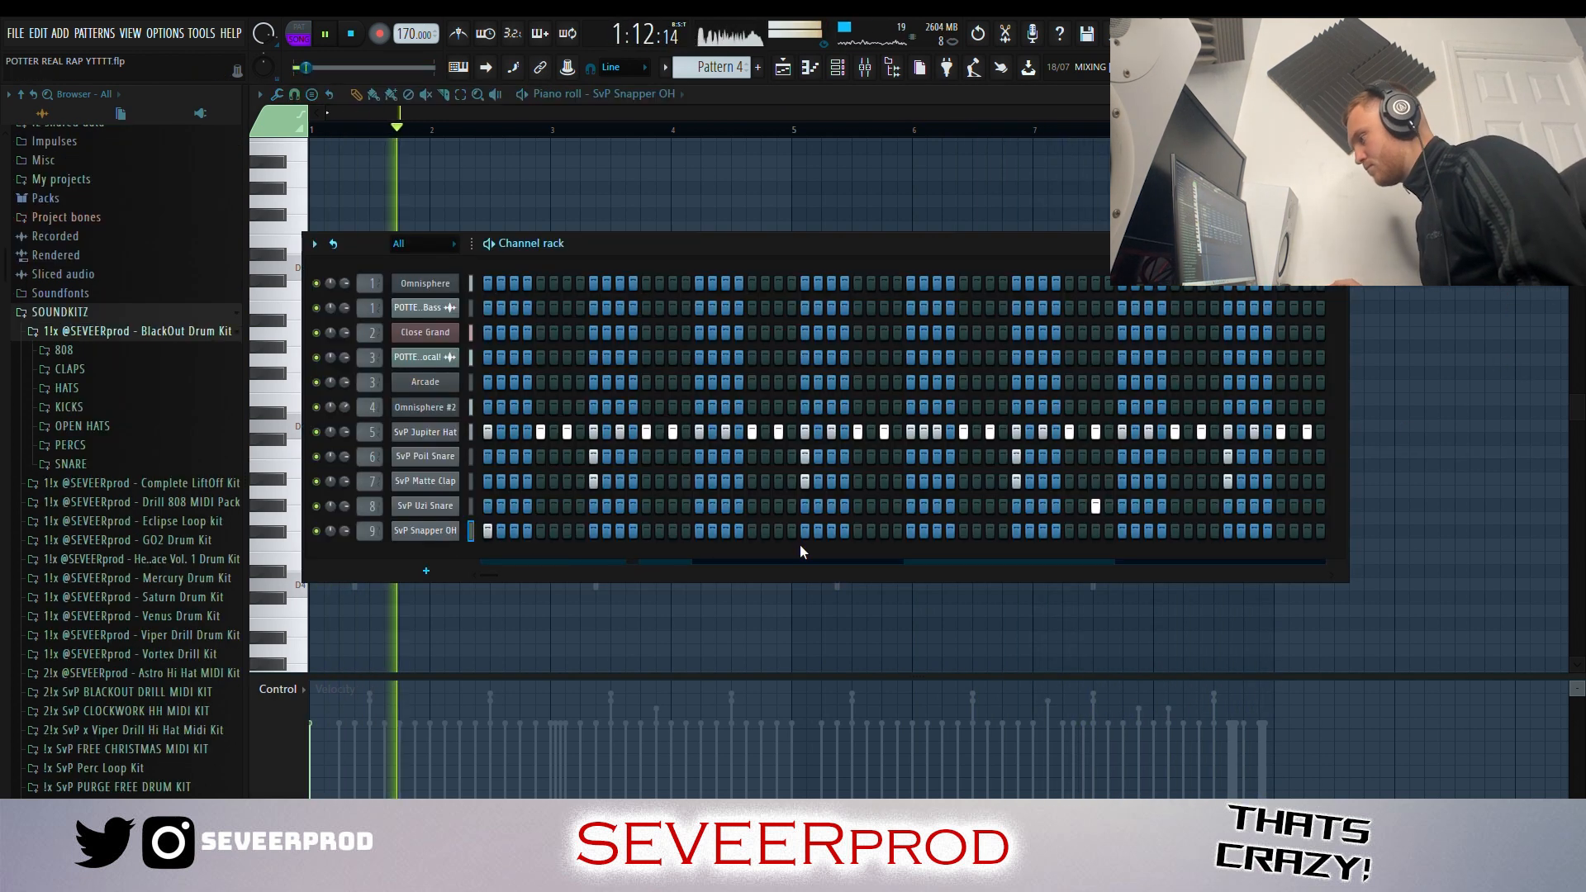
- Add one pair of SvP Snapper OH notes in bar 5 and two pairs in bar 8, pitching the last pair down three semitones
{"action": "key", "text": "F6"}
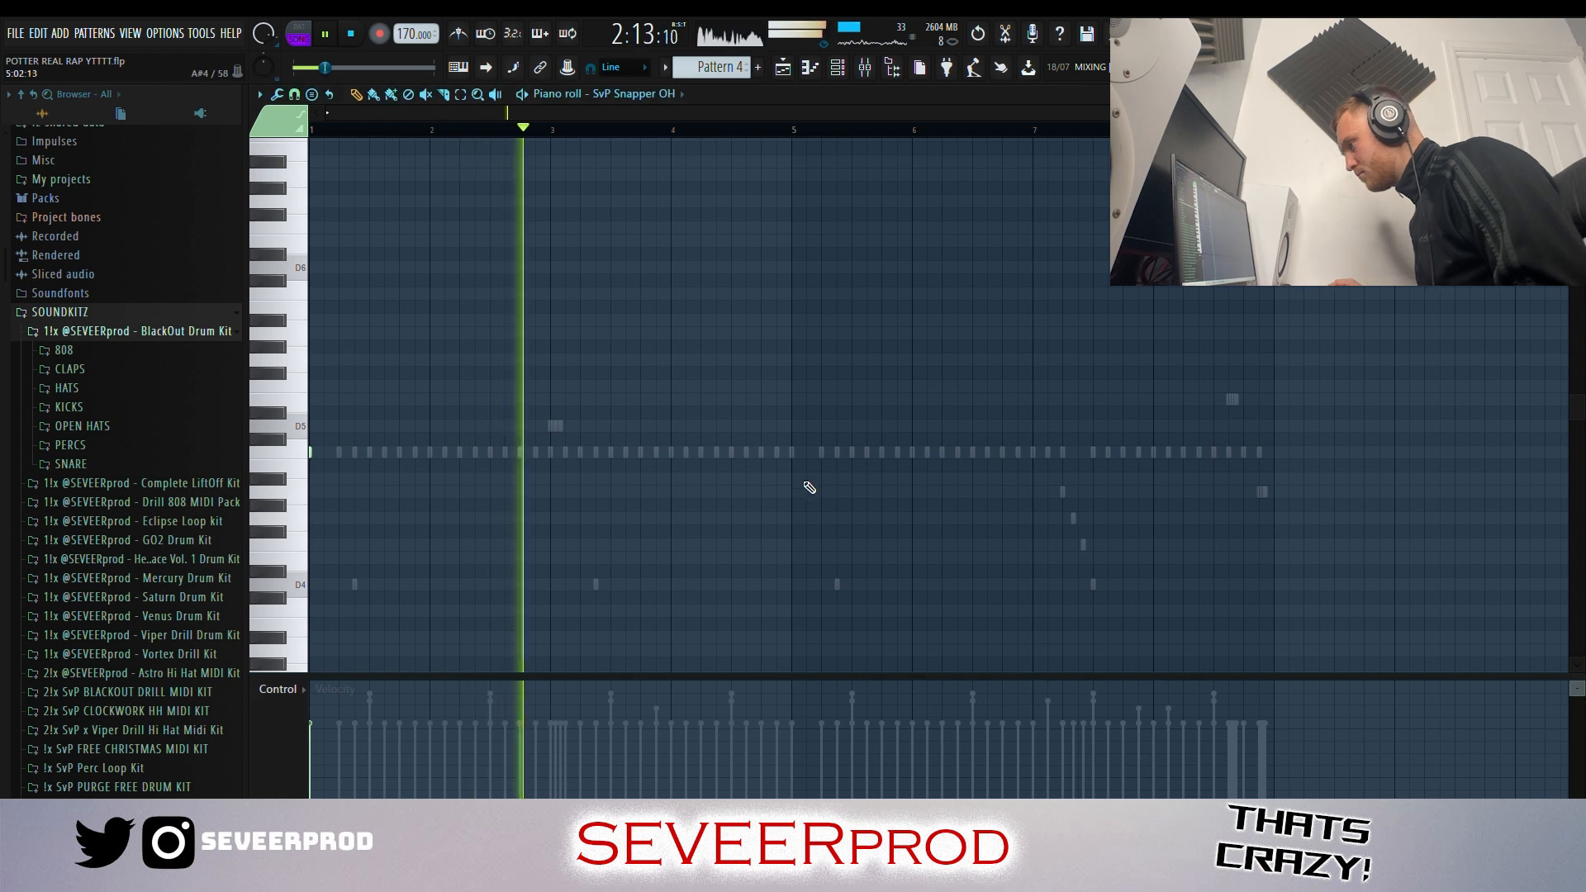
{"action": "left_click", "coordinate": [837, 451]}
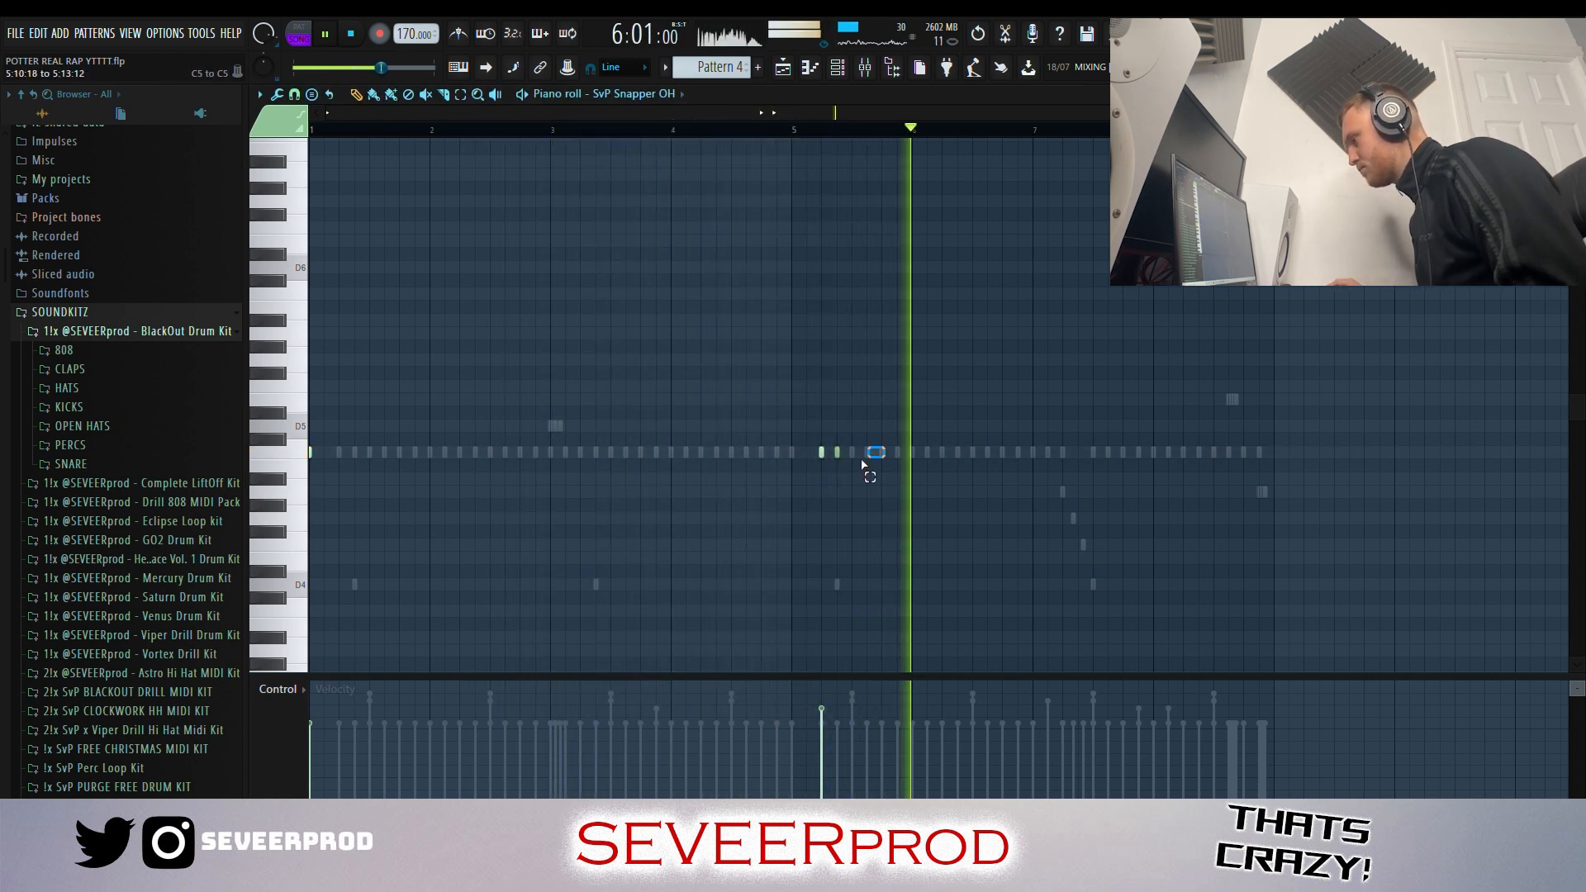
{"action": "left_click", "coordinate": [1103, 453]}
{"action": "left_click_drag", "start_coordinate": [1105, 459], "coordinate": [1222, 460]}
{"action": "key", "text": "ctrl+d"}
{"action": "left_click", "coordinate": [233, 313]}
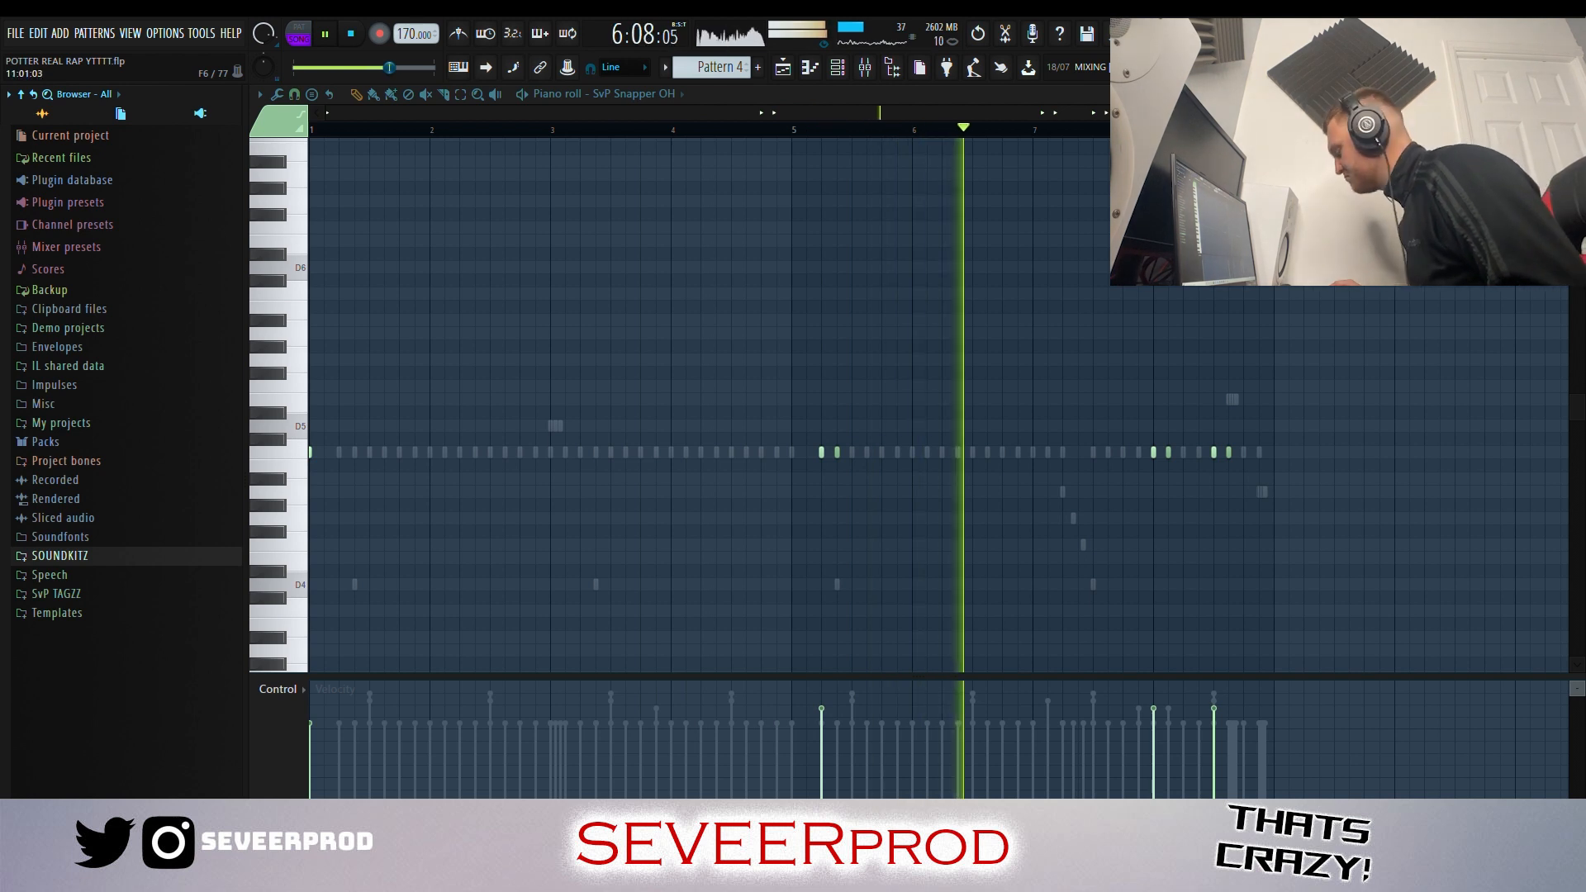
{"action": "left_click_drag", "start_coordinate": [1214, 462], "coordinate": [1225, 505]}
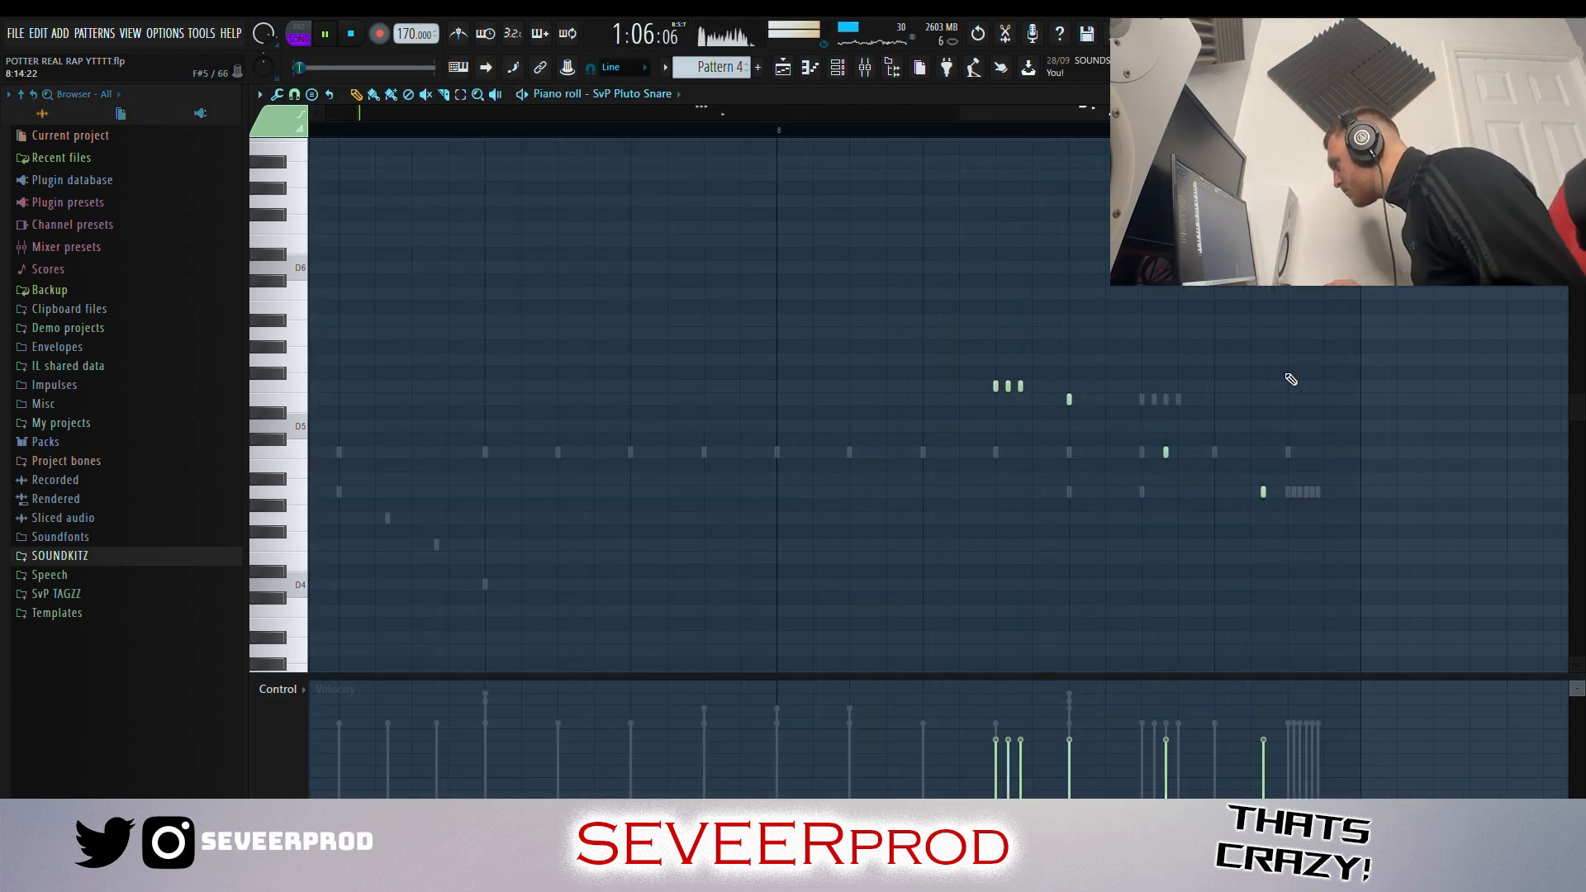
- Copy the SvP OG Crash note at the start of bar 2 to the start of bar 6
{"action": "scroll", "coordinate": [909, 405], "scroll_direction": "up", "scroll_amount": 3}
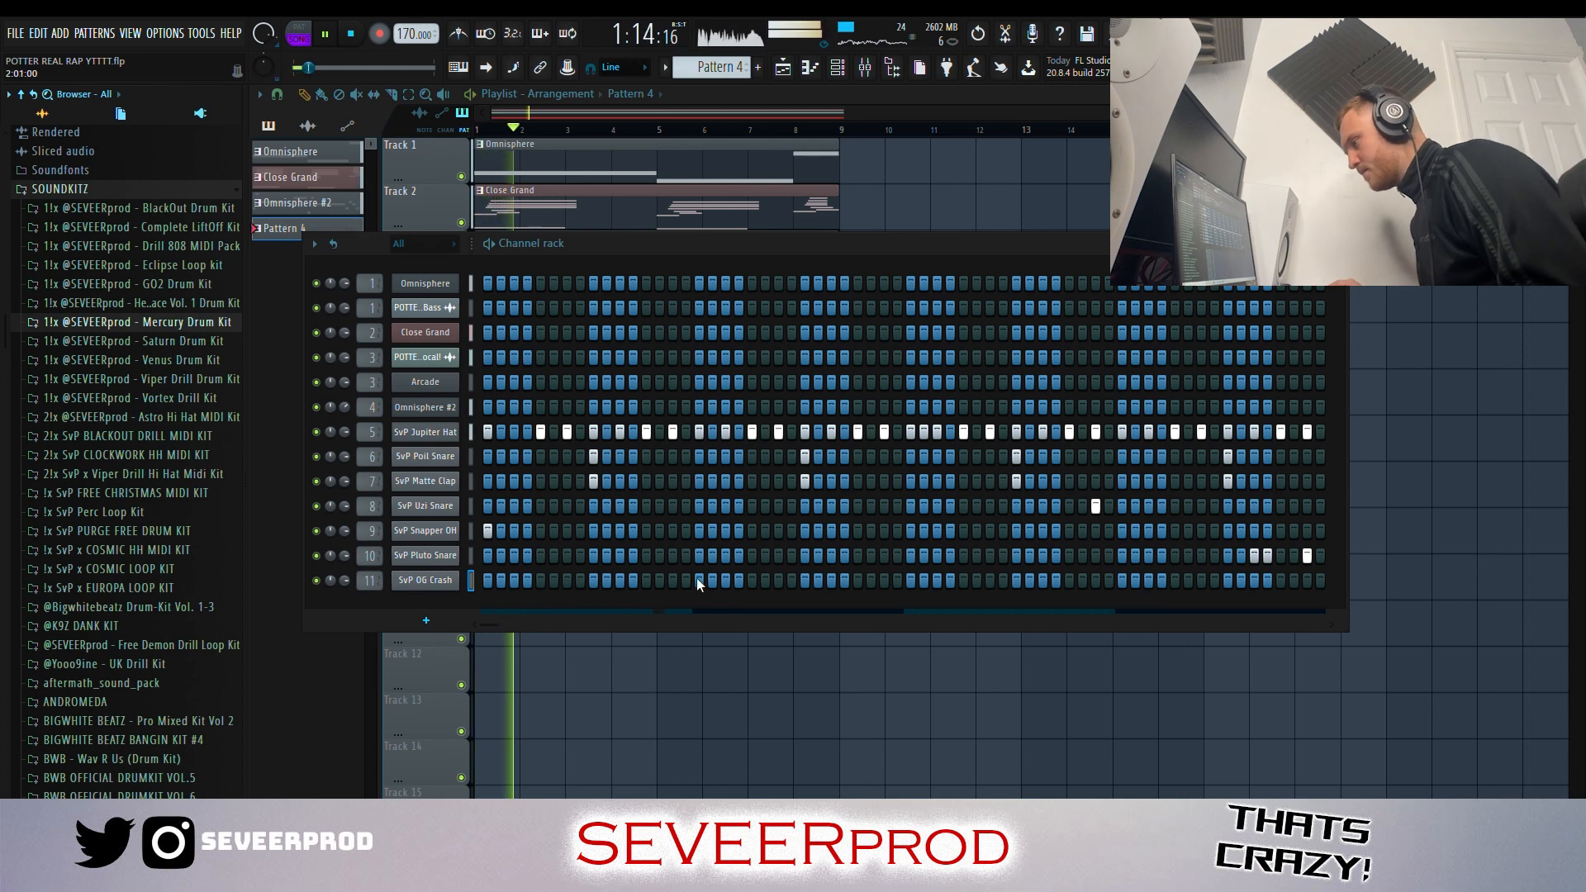
{"action": "key", "text": "F7"}
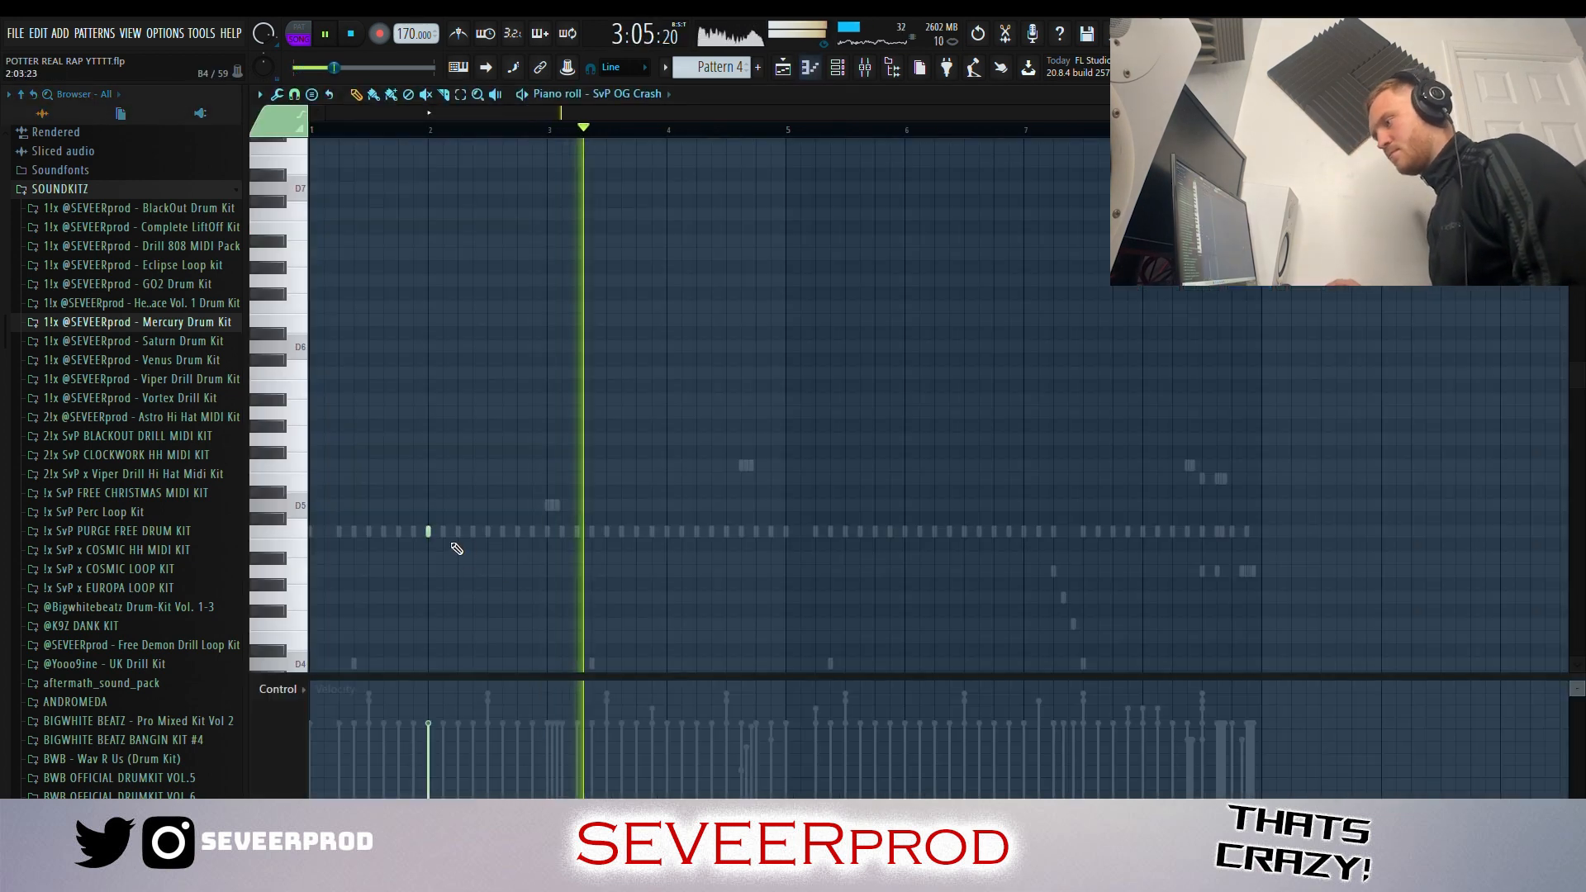
{"action": "left_click_drag", "start_coordinate": [431, 534], "coordinate": [910, 544]}
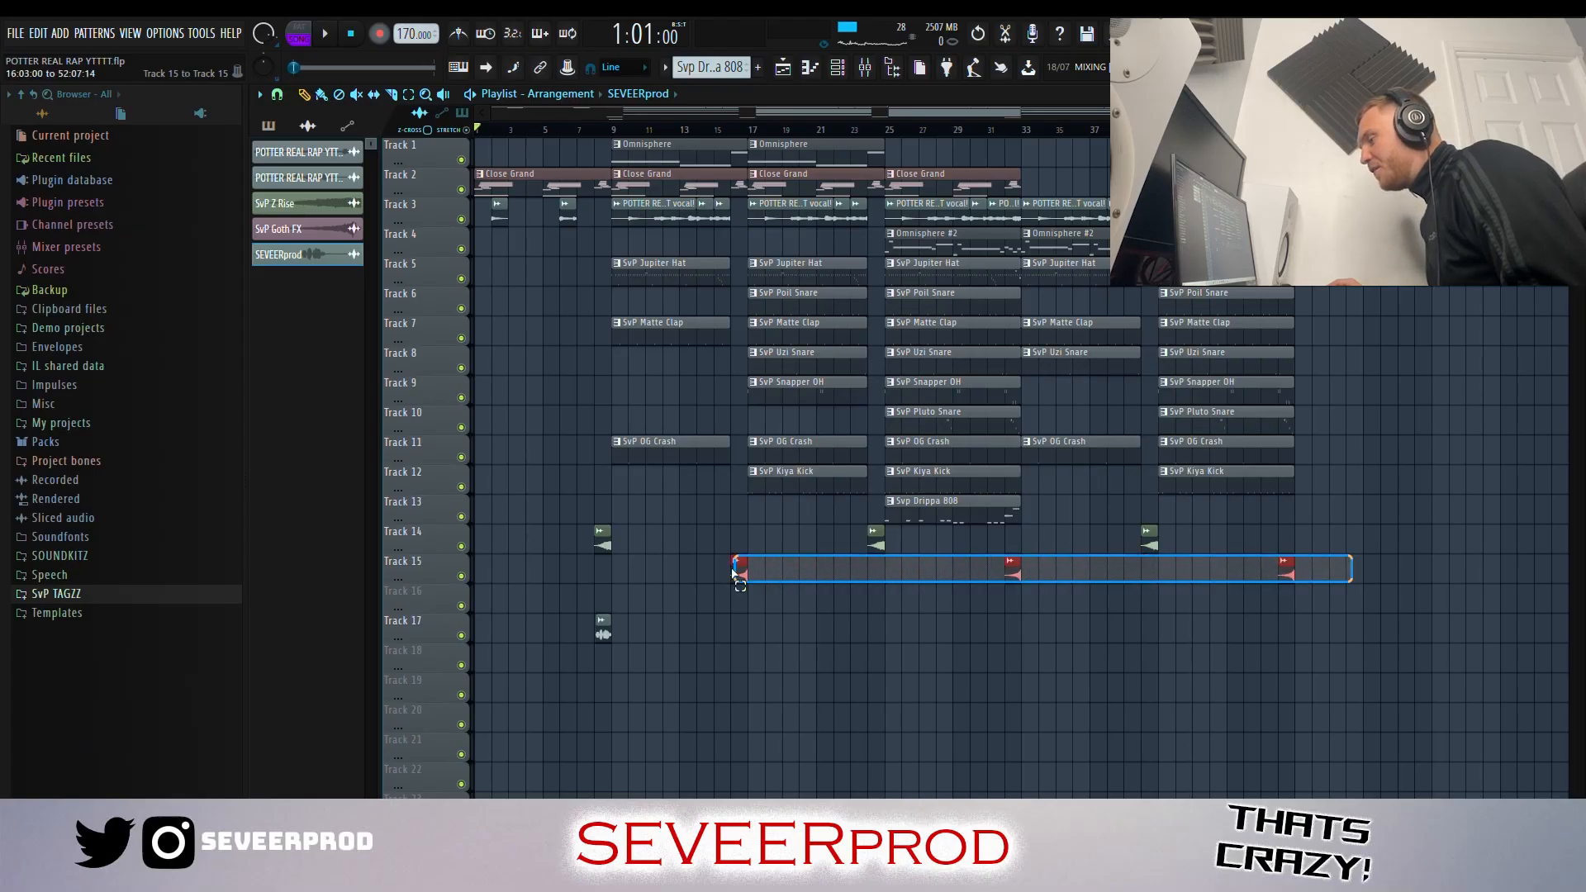
{"action": "left_click_drag", "start_coordinate": [735, 570], "coordinate": [567, 570]}
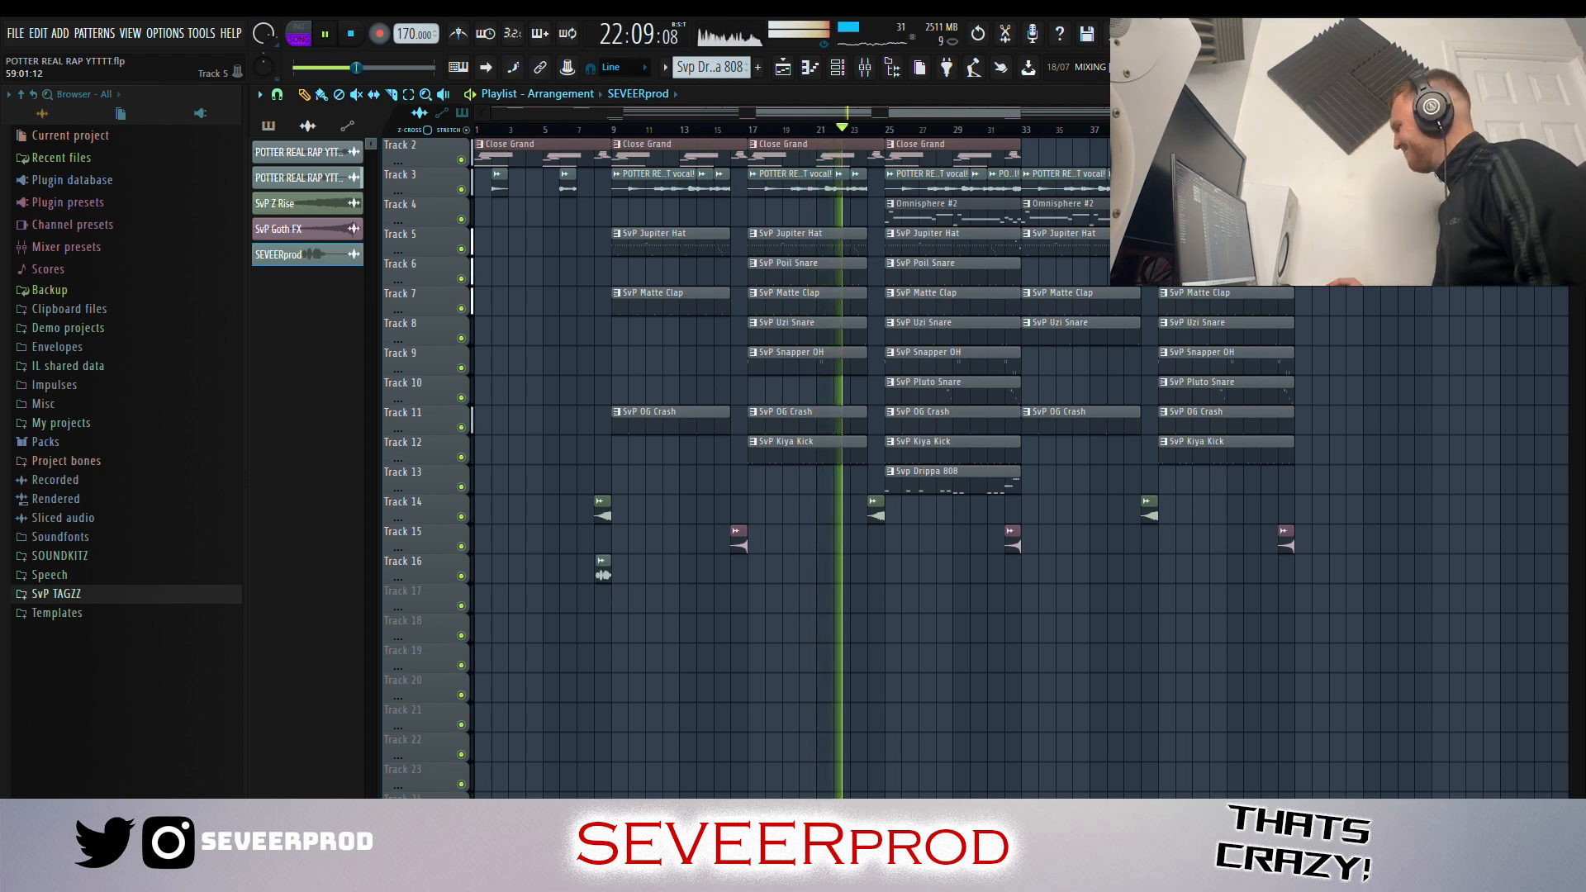
- Follow the playing arrangement in the playlist through its final section around bar 48, and stop playback
{"action": "scroll", "coordinate": [1451, 206], "scroll_direction": "up", "scroll_amount": 2}
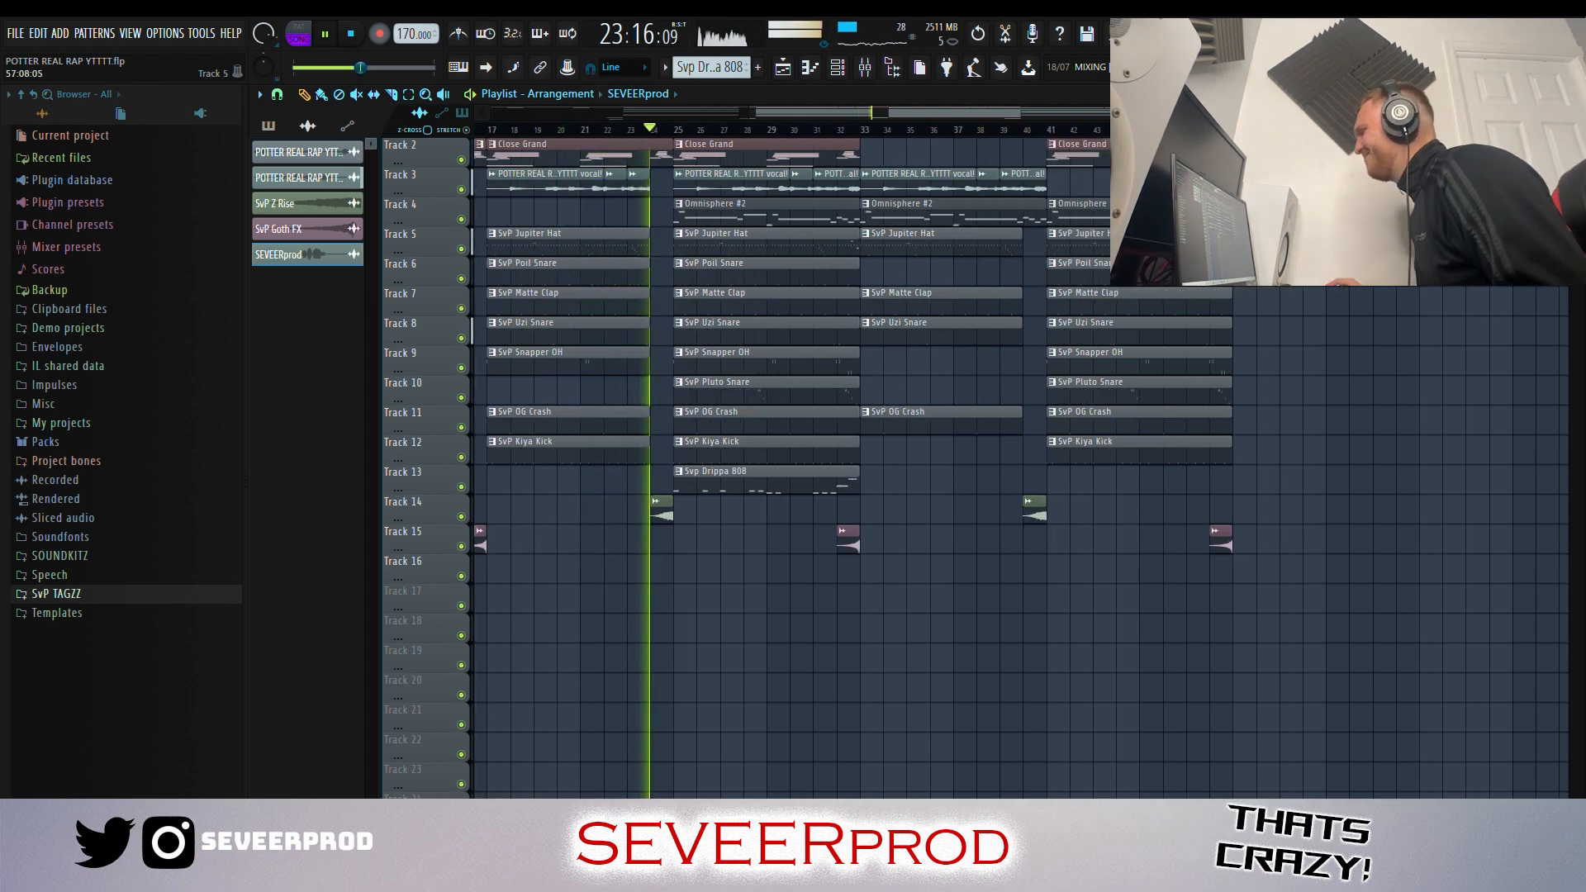
{"action": "left_click_drag", "start_coordinate": [954, 110], "coordinate": [1091, 137]}
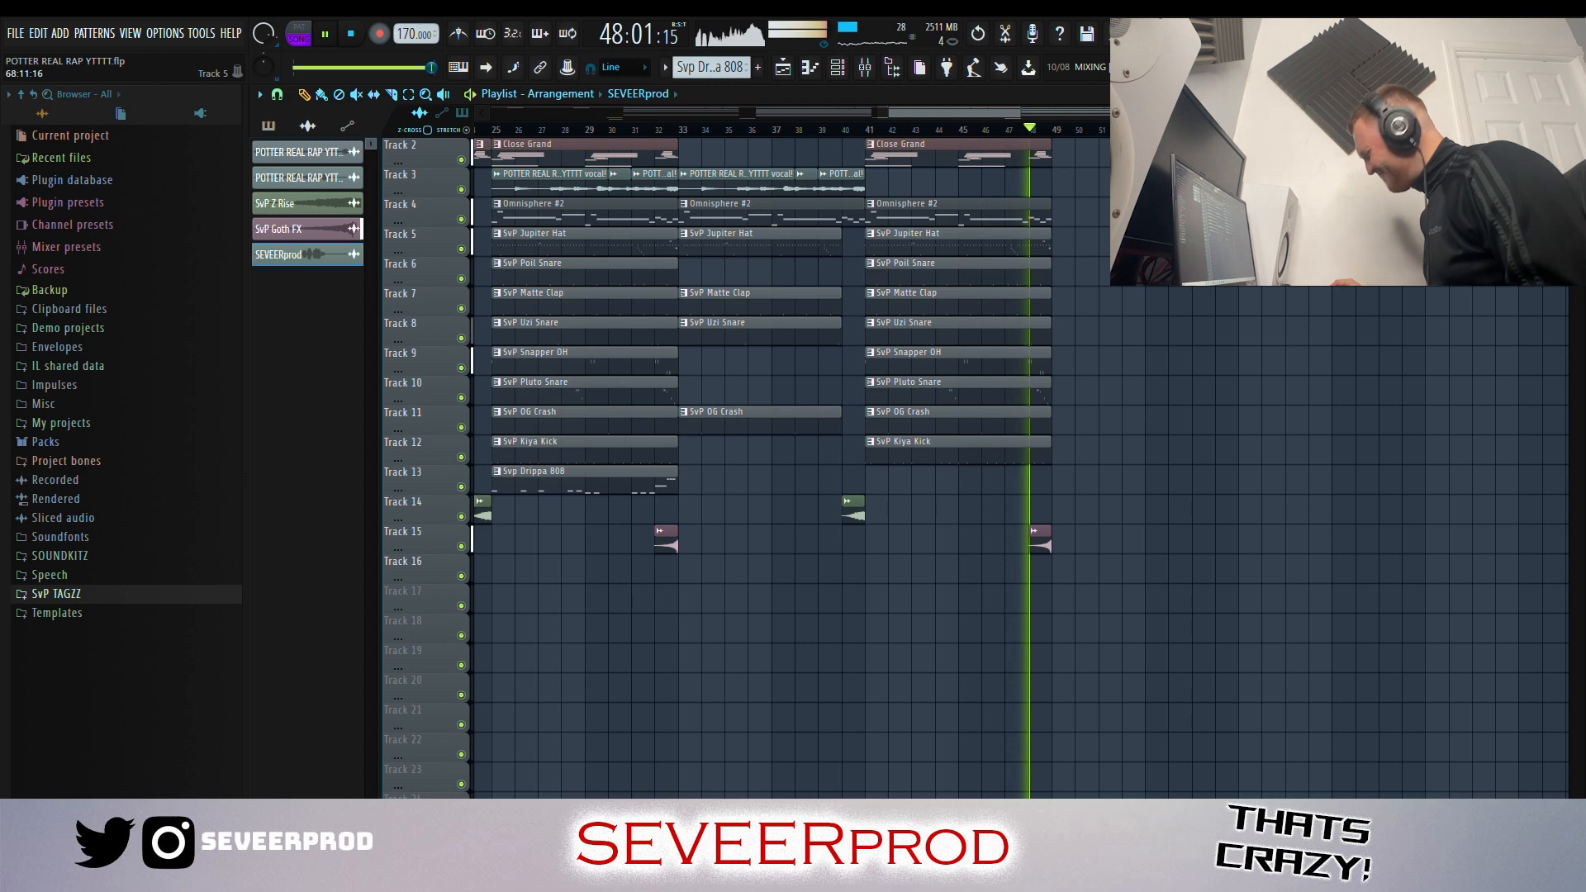
{"action": "key", "text": "space"}
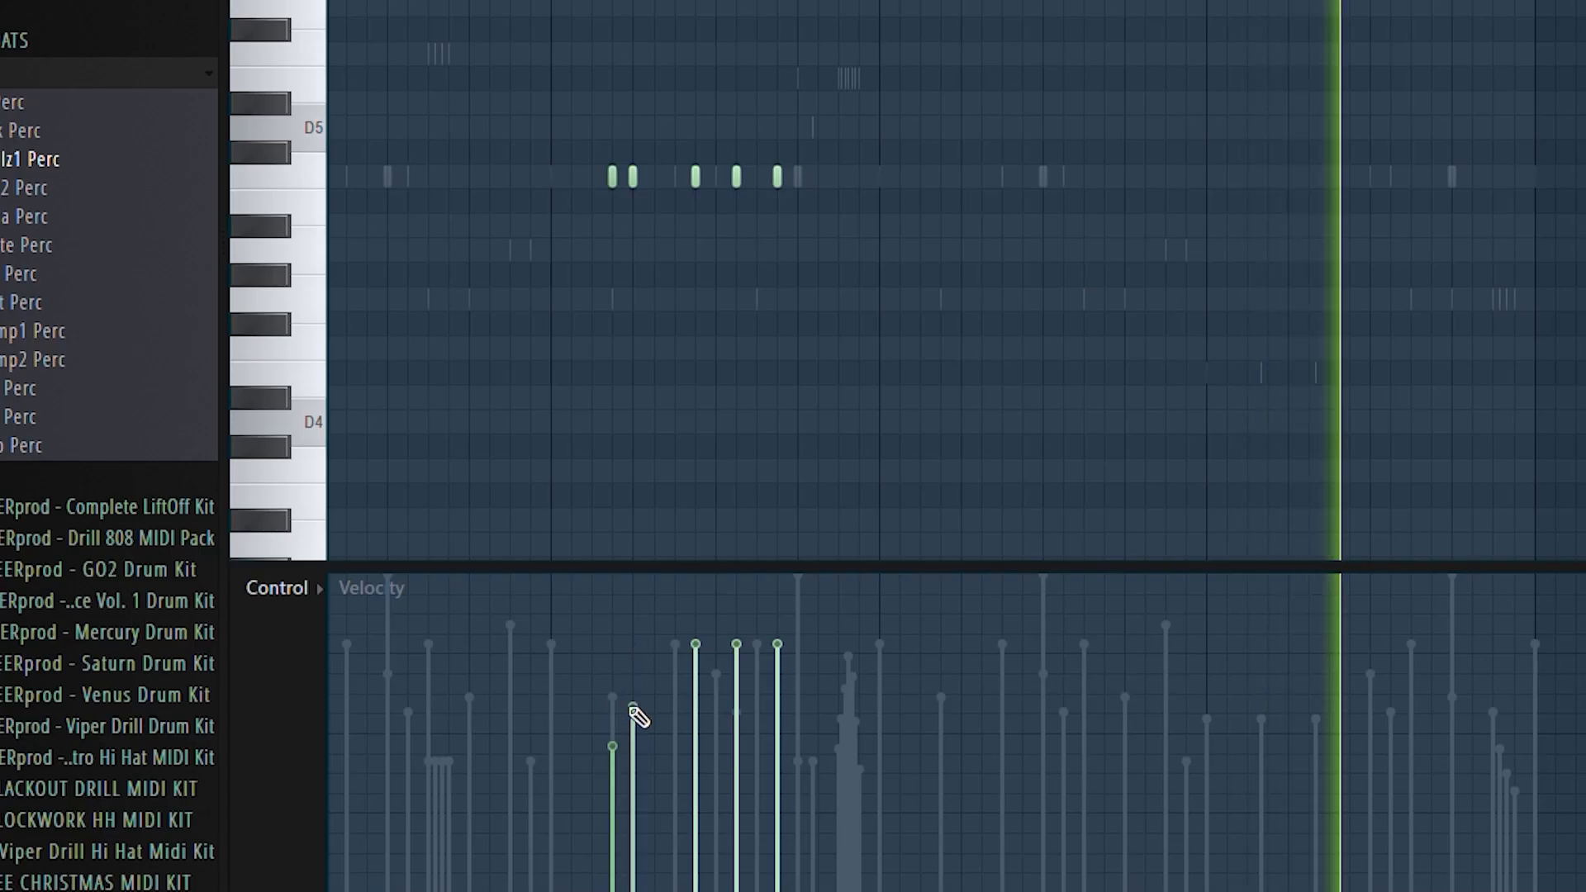
- Lower the velocities of the last three SvP Fillz1 Perc notes in the Turkish drill project
{"action": "mouse_move", "coordinate": [636, 718]}
{"action": "left_mouse_down"}
{"action": "mouse_move", "coordinate": [736, 736]}
{"action": "mouse_move", "coordinate": [795, 708]}
{"action": "left_mouse_up"}
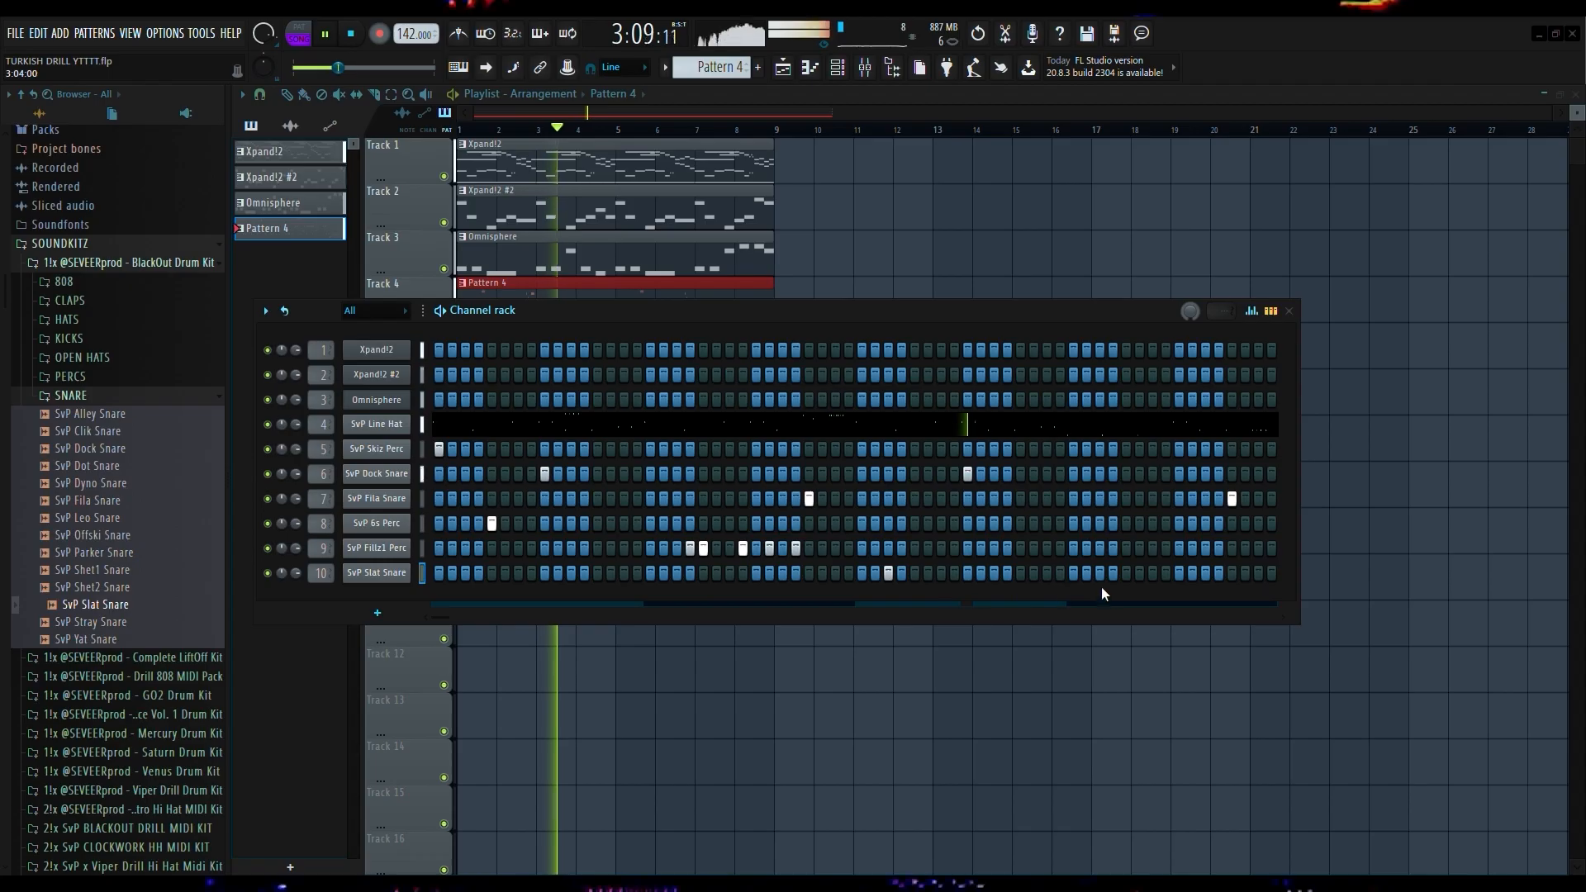